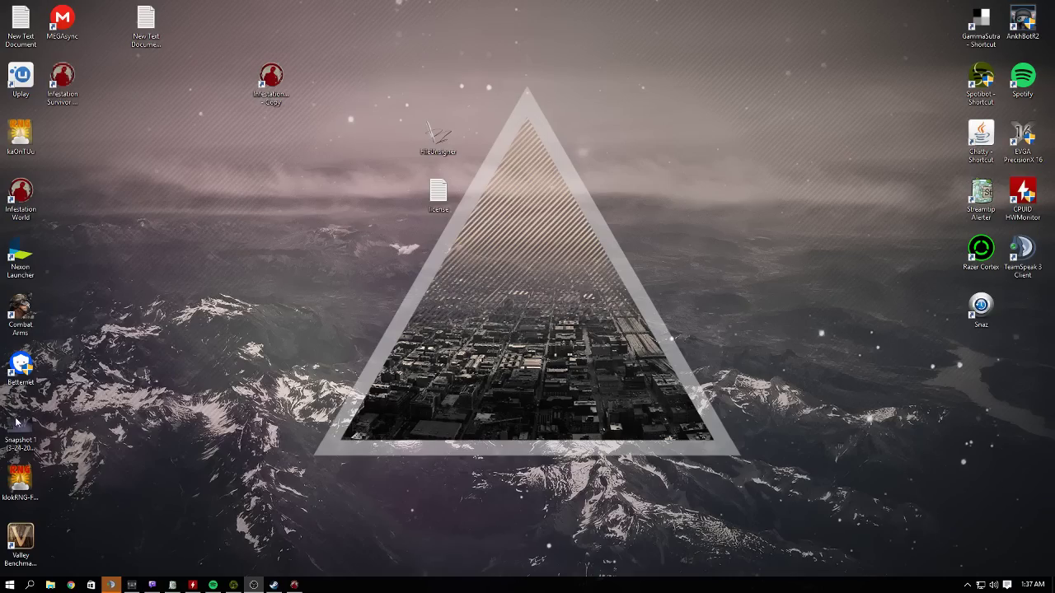
Bring the game back and quit the match through the Esc menu, confirming with OK.
{"action": "left_click", "coordinate": [296, 587]}
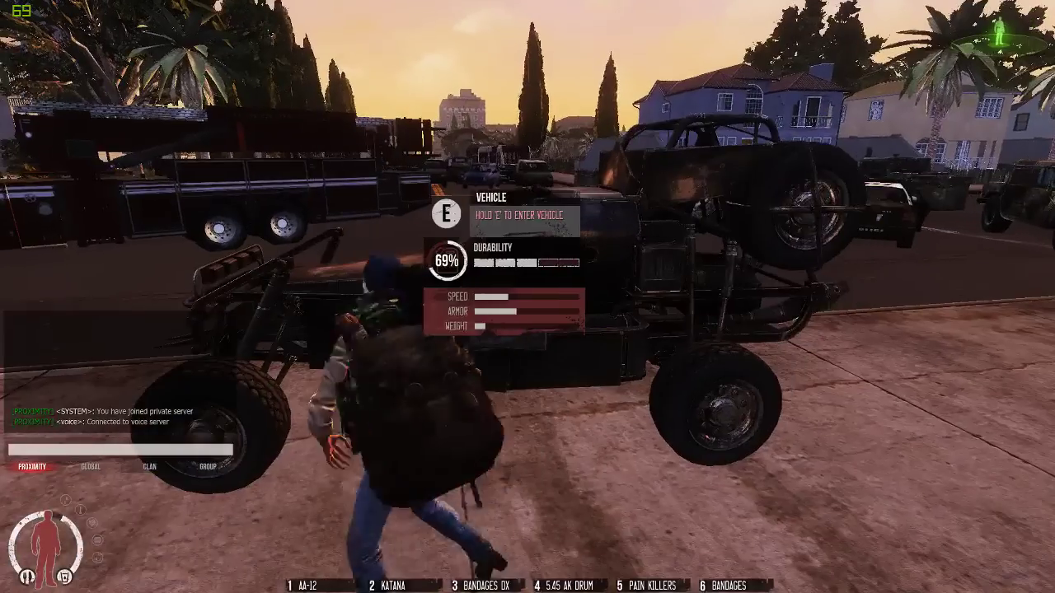
{"action": "key", "text": "Escape"}
{"action": "left_click", "coordinate": [963, 23]}
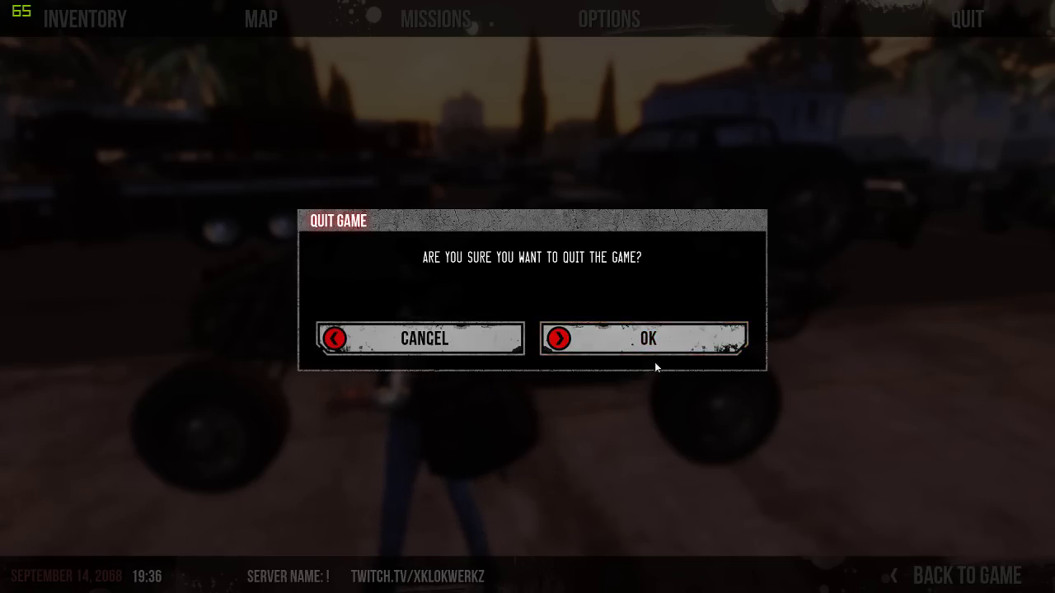
{"action": "left_click", "coordinate": [659, 353]}
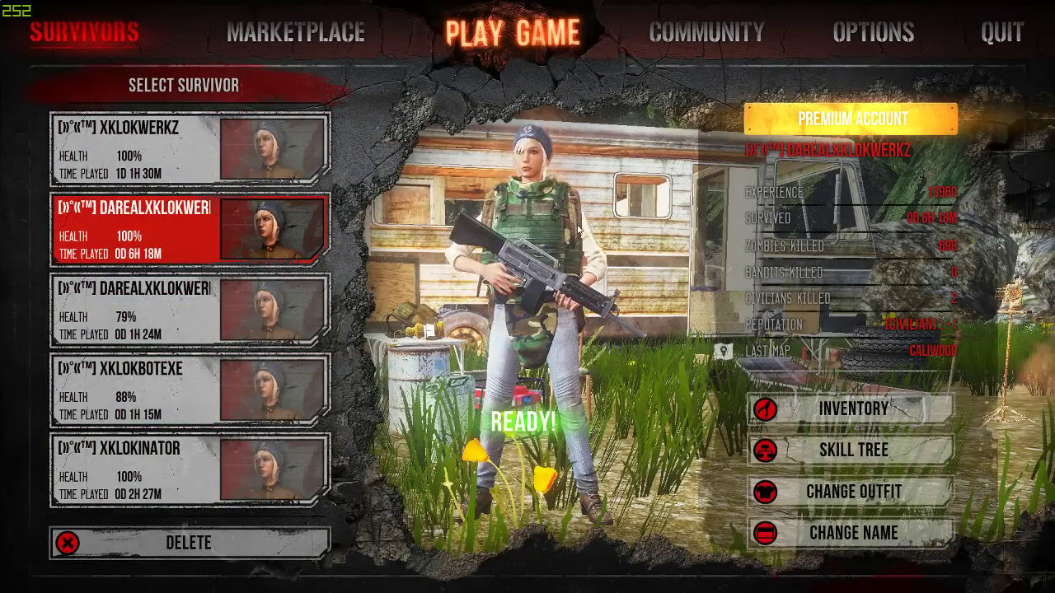
Open the game's General options, Alt+Tab to the desktop, then restore the game.
{"action": "left_click", "coordinate": [857, 33]}
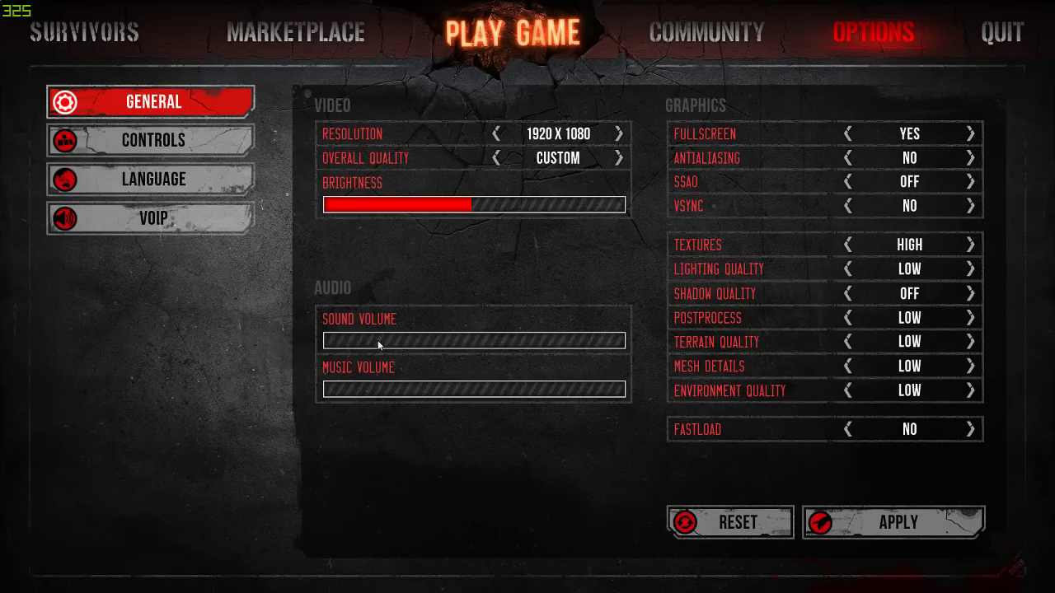
{"action": "key", "text": "alt+Tab"}
{"action": "left_click_drag", "start_coordinate": [298, 97], "coordinate": [769, 361]}
{"action": "left_click", "coordinate": [472, 443]}
{"action": "left_click", "coordinate": [294, 586]}
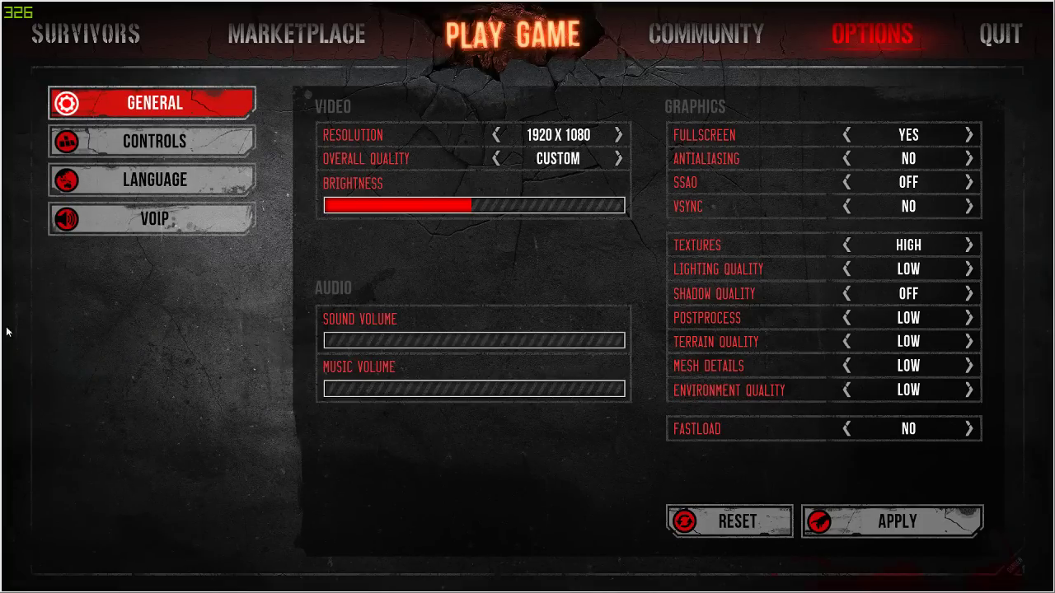
Alt+Tab out of the options screen again, restore it, and leave it minimized.
{"action": "key", "text": "alt+Tab"}
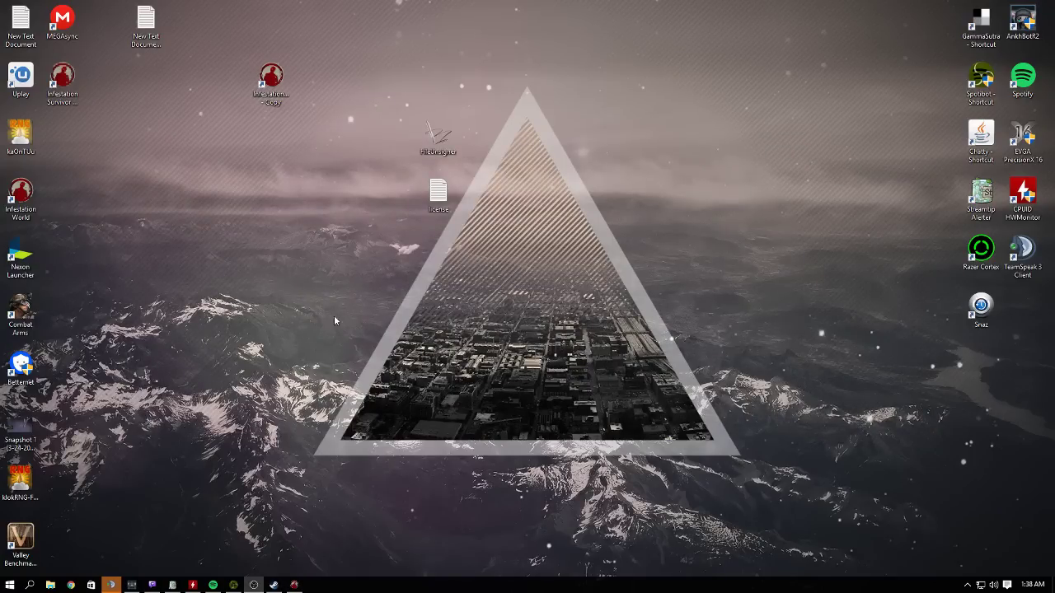
{"action": "left_click", "coordinate": [295, 585]}
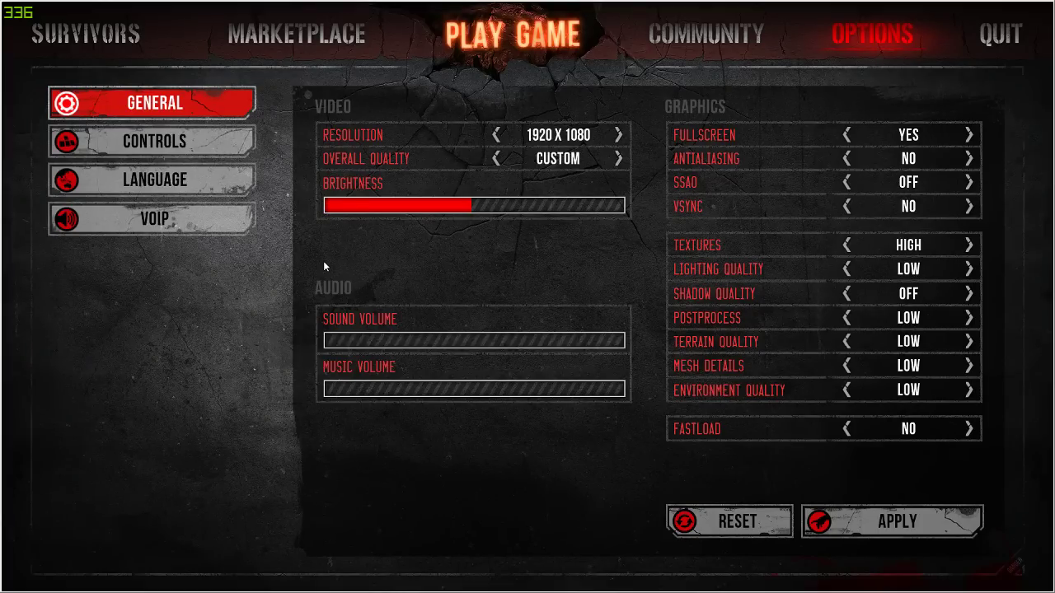
{"action": "key", "text": "alt+Tab"}
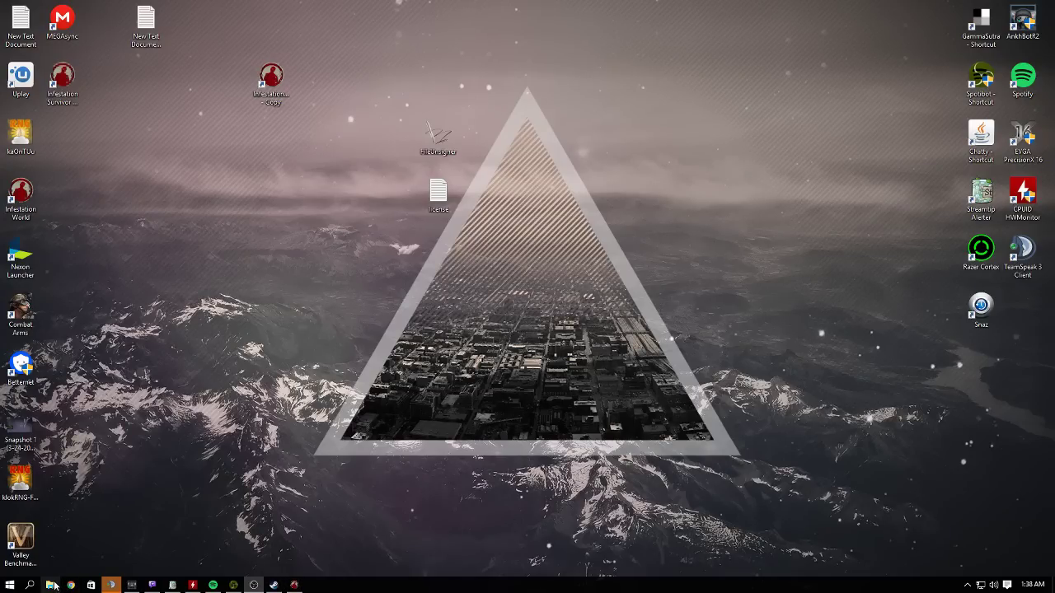
Open the Infestation World folder on Games (D:) in File Explorer.
{"action": "left_click", "coordinate": [51, 585]}
{"action": "left_click", "coordinate": [363, 274]}
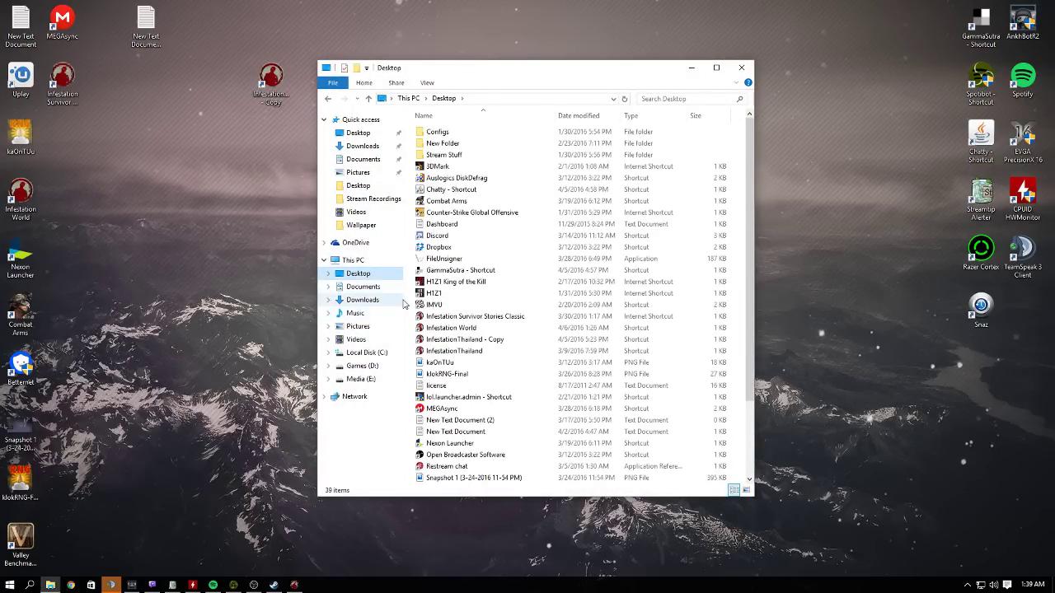
{"action": "left_click", "coordinate": [363, 366]}
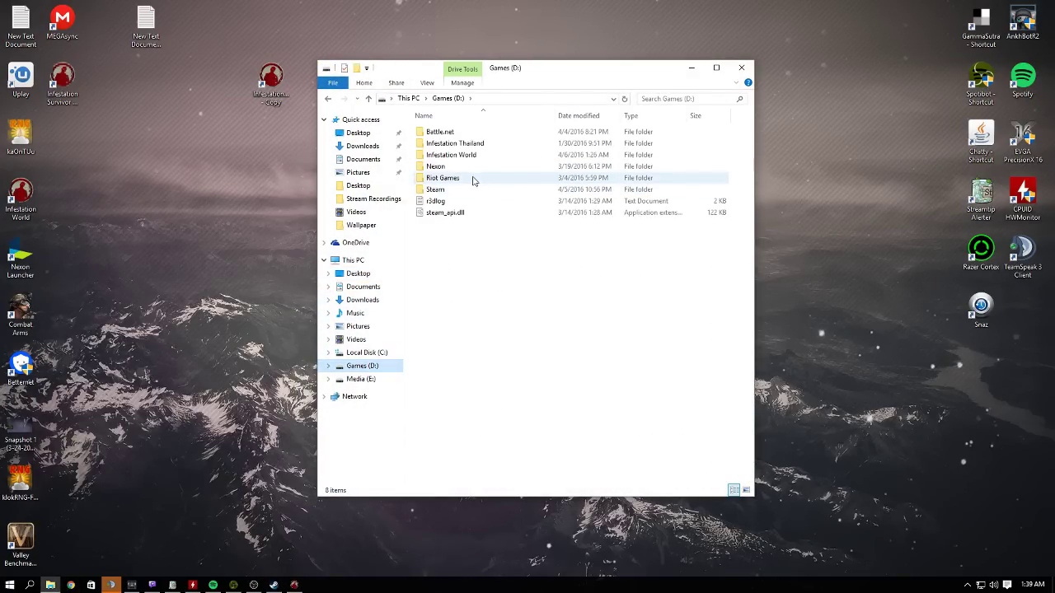
{"action": "double_click", "coordinate": [453, 155]}
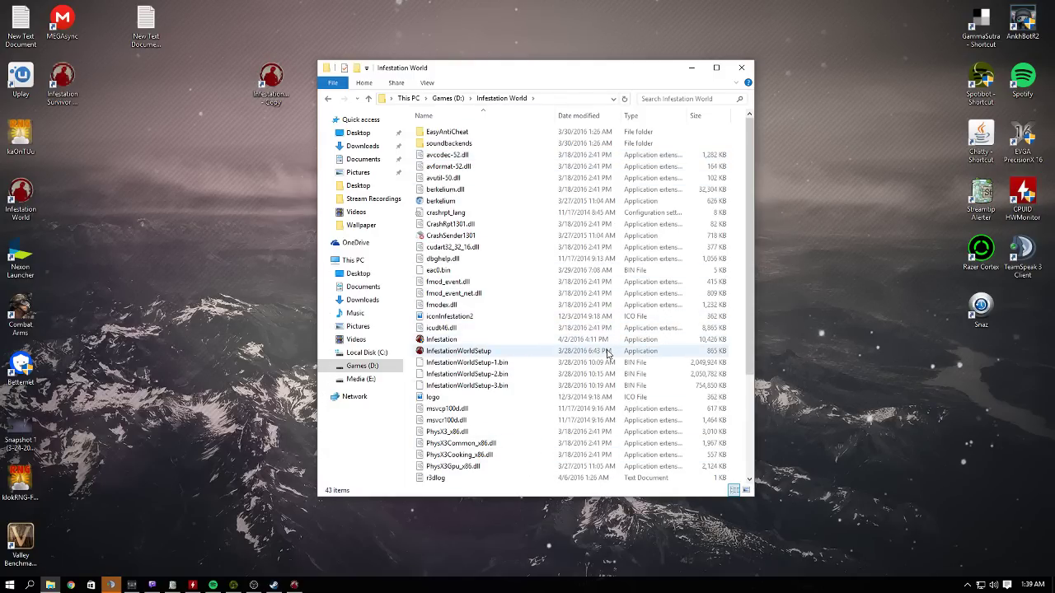
Show the folder as large icons and open the context menu for Infestation.exe.
{"action": "left_click", "coordinate": [651, 328]}
{"action": "key", "text": "ctrl+shift+5"}
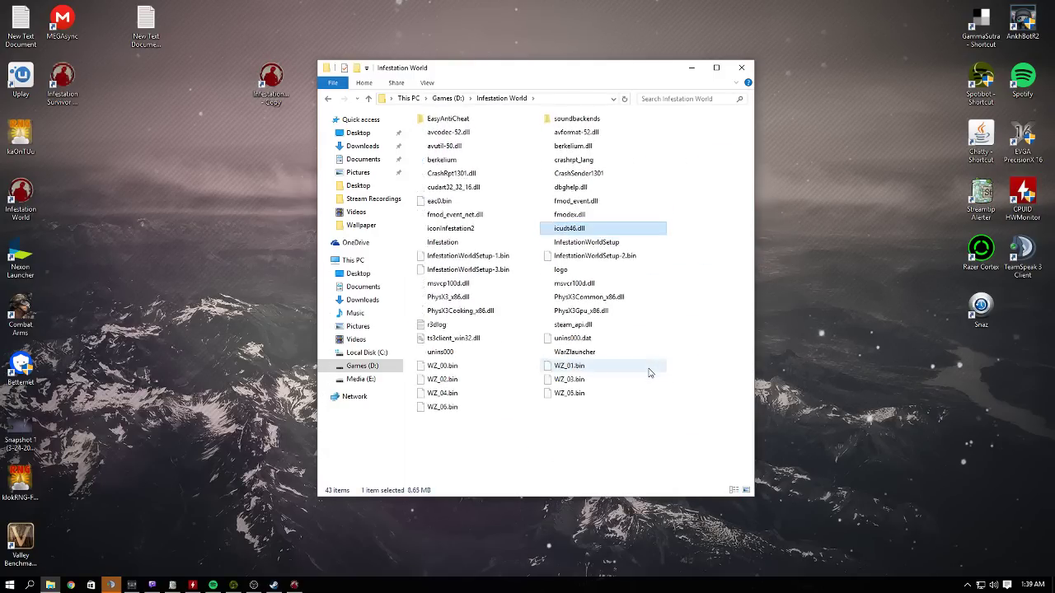
{"action": "scroll", "coordinate": [649, 374], "scroll_direction": "up", "scroll_amount": 1, "text": "ctrl"}
{"action": "scroll", "coordinate": [655, 367], "scroll_direction": "up", "scroll_amount": 1, "text": "ctrl"}
{"action": "scroll", "coordinate": [662, 372], "scroll_direction": "up", "scroll_amount": 1, "text": "ctrl"}
{"action": "scroll", "coordinate": [669, 408], "scroll_direction": "up", "scroll_amount": 1, "text": "ctrl"}
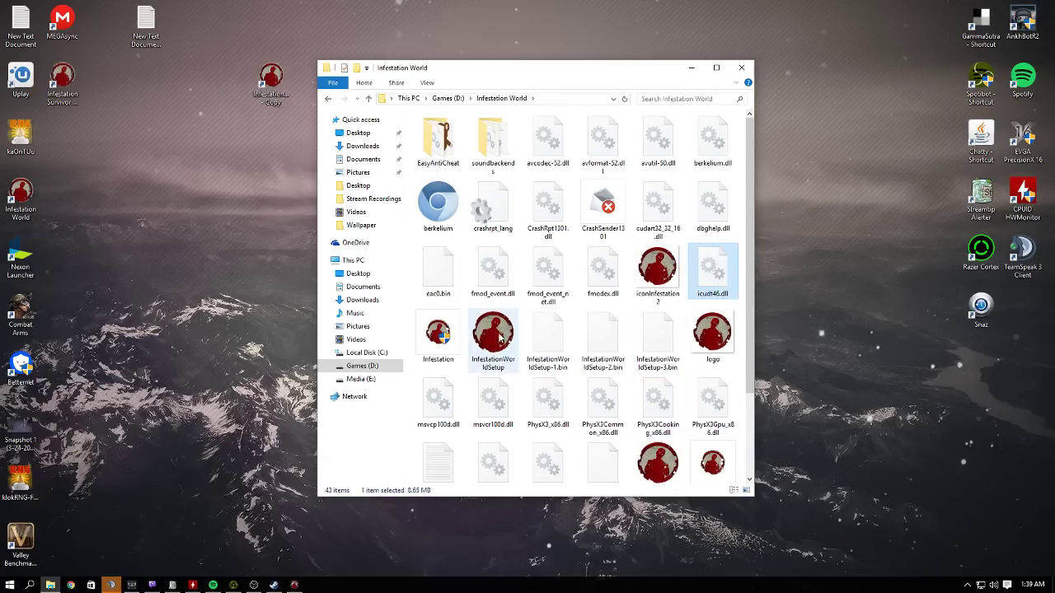
{"action": "left_click", "coordinate": [434, 368]}
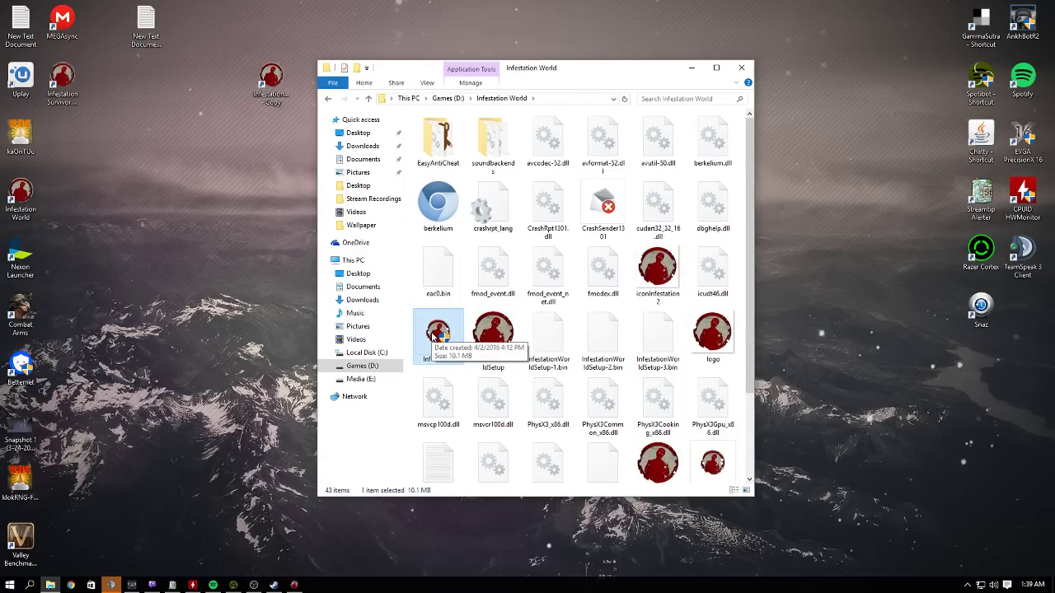
{"action": "right_click", "coordinate": [434, 337]}
Give Infestation.exe Windows 8 compatibility, high-DPI scaling disabled and administrator mode.
{"action": "left_click", "coordinate": [449, 327]}
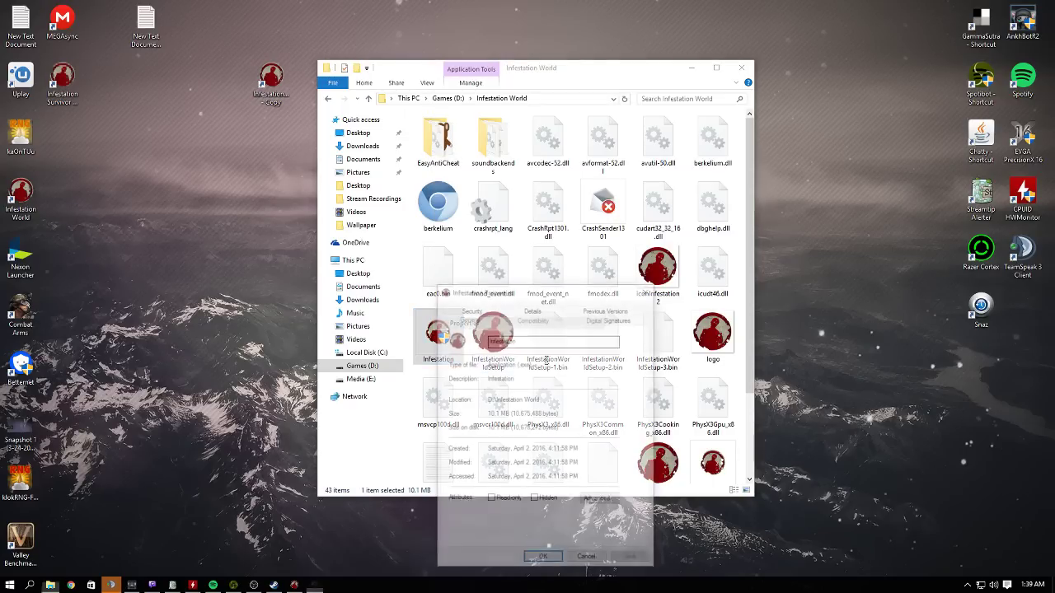
{"action": "left_click_drag", "start_coordinate": [521, 289], "coordinate": [590, 175]}
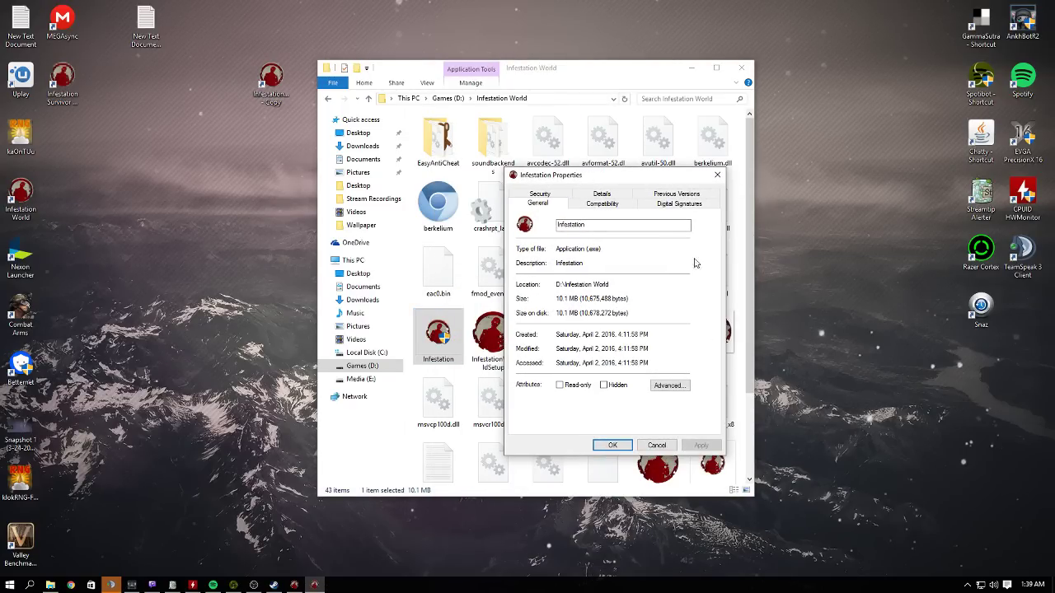
{"action": "left_click", "coordinate": [586, 204]}
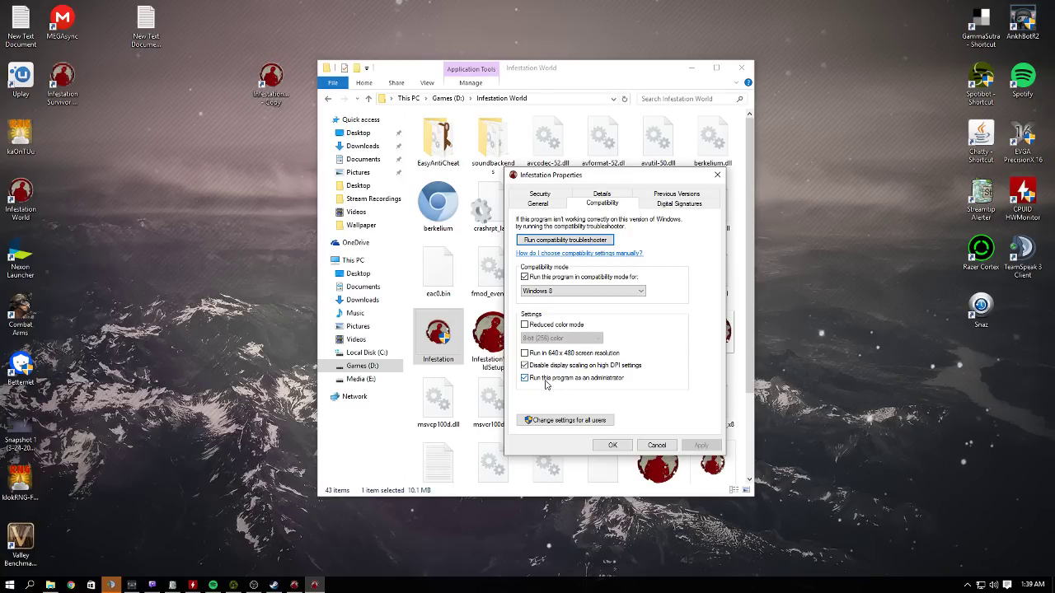
{"action": "left_click", "coordinate": [717, 175]}
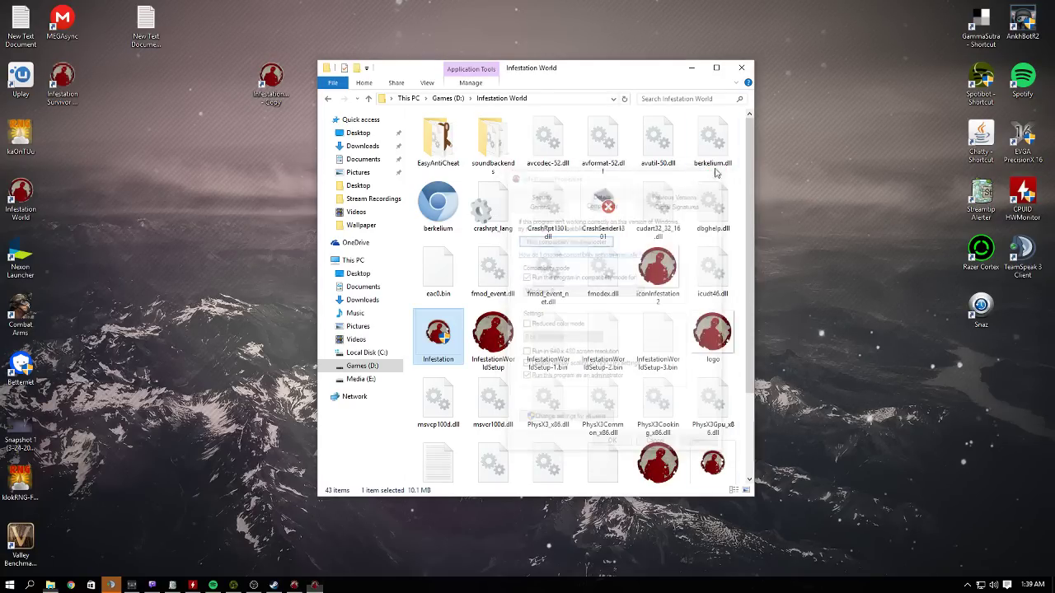
Close Explorer, return to the game, and apply Lighting Quality HIGH.
{"action": "left_click", "coordinate": [742, 70]}
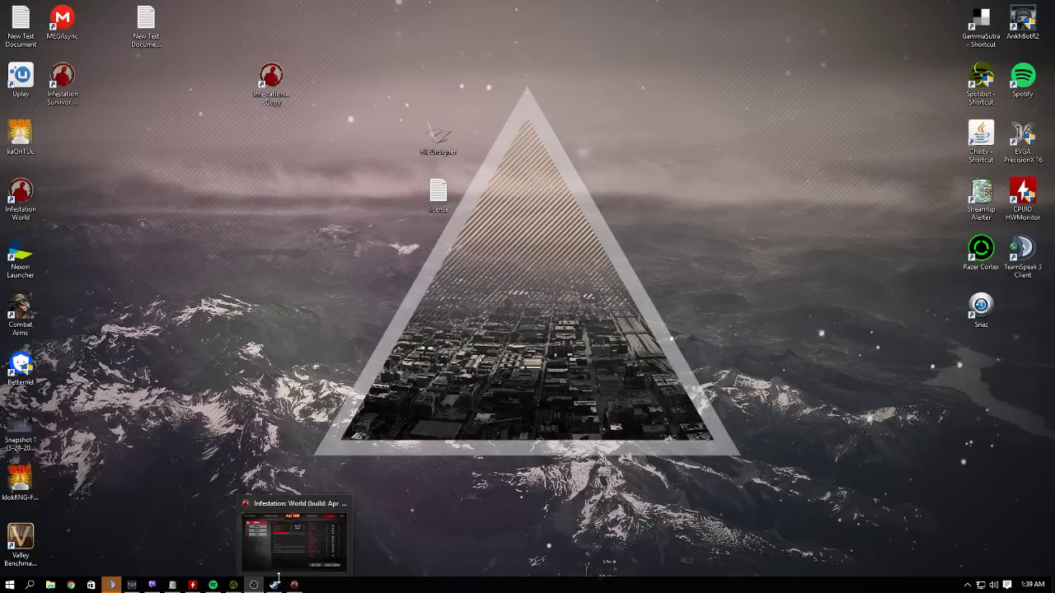
{"action": "left_click", "coordinate": [292, 584]}
{"action": "left_click", "coordinate": [968, 269]}
{"action": "left_click", "coordinate": [969, 270]}
{"action": "left_click", "coordinate": [920, 521]}
{"action": "left_click", "coordinate": [662, 345]}
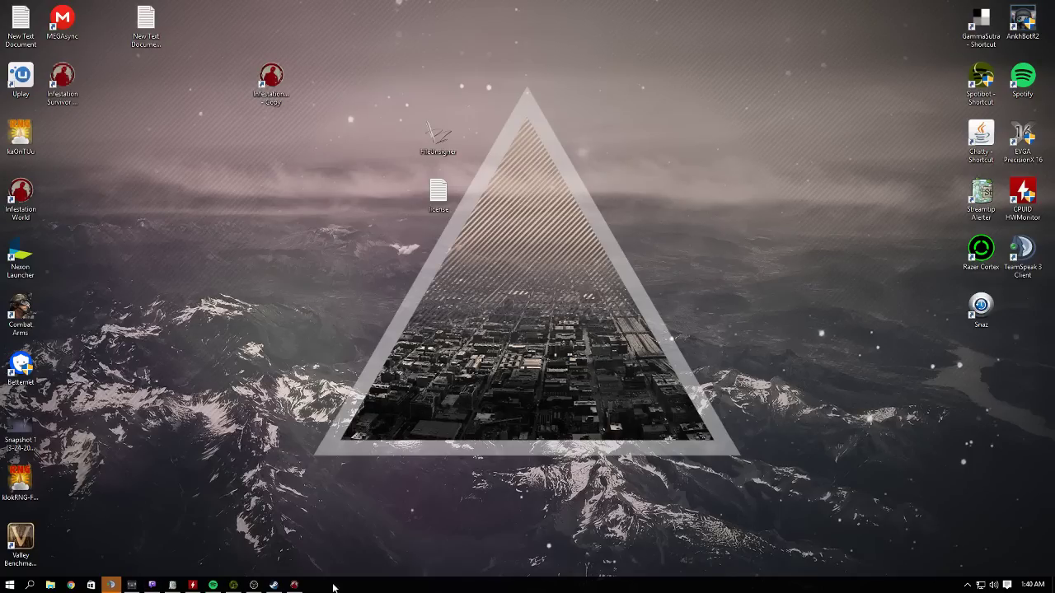
{"action": "left_click", "coordinate": [294, 585]}
{"action": "left_click", "coordinate": [294, 586]}
{"action": "left_click", "coordinate": [294, 585]}
{"action": "left_click", "coordinate": [869, 34]}
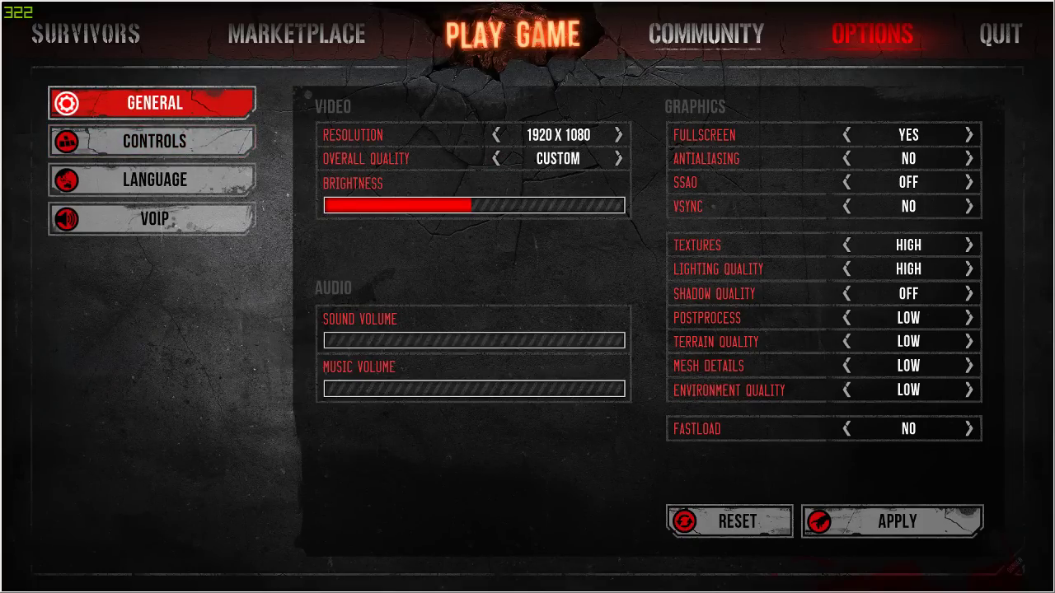
{"action": "key", "text": "alt+Tab"}
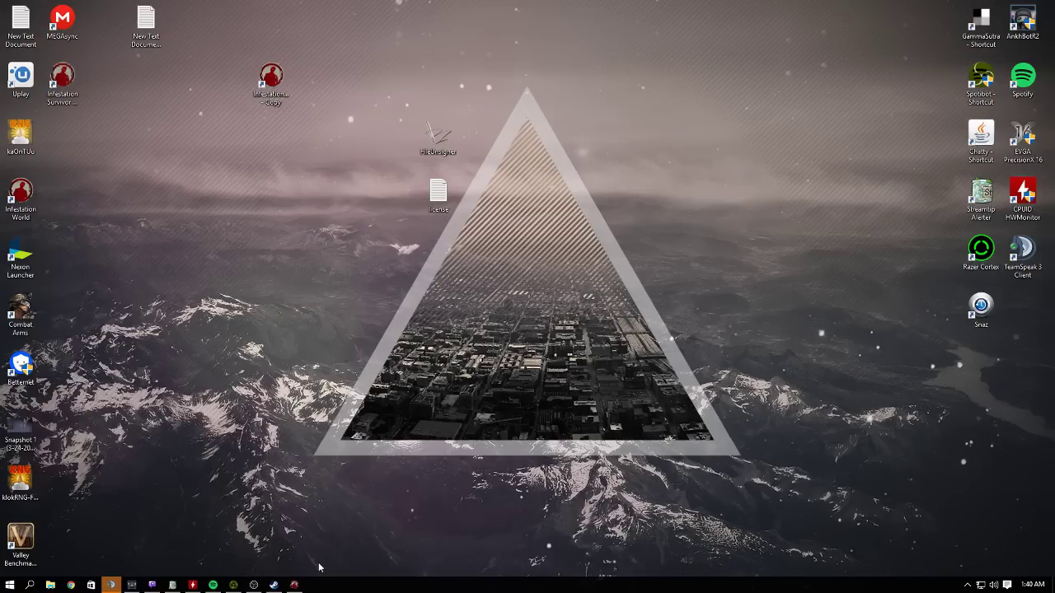
{"action": "left_click", "coordinate": [294, 586]}
{"action": "key", "text": "alt+Tab"}
{"action": "key", "text": "alt+Tab"}
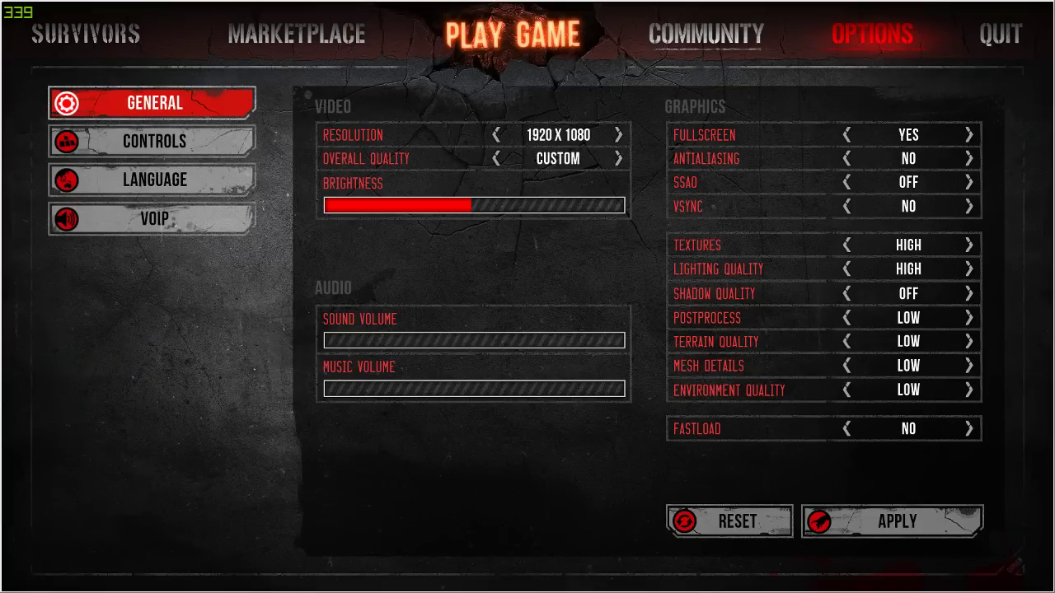
{"action": "key", "text": "alt+Tab"}
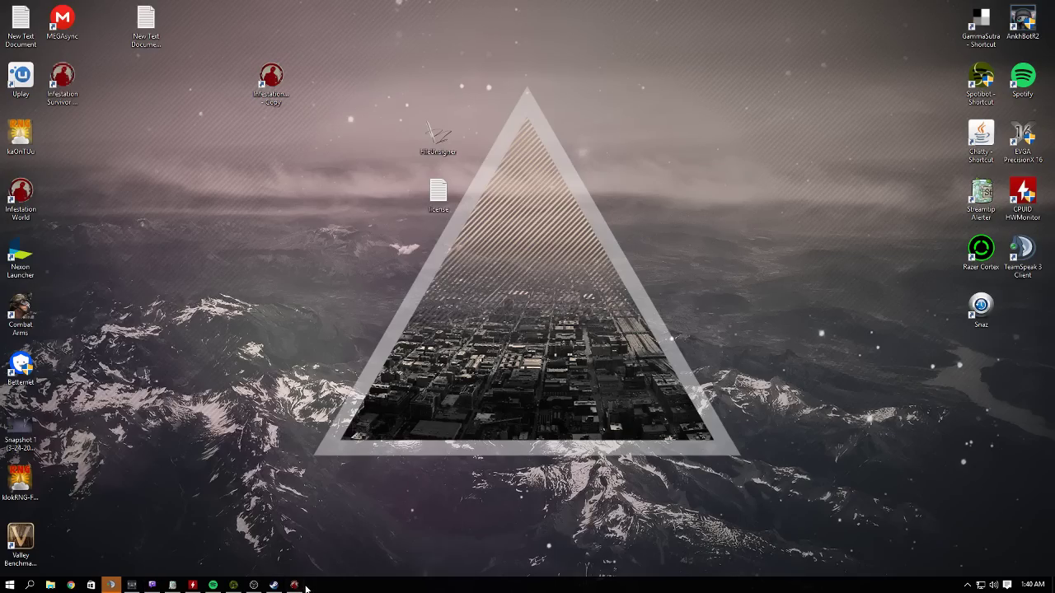
{"action": "left_click", "coordinate": [290, 586]}
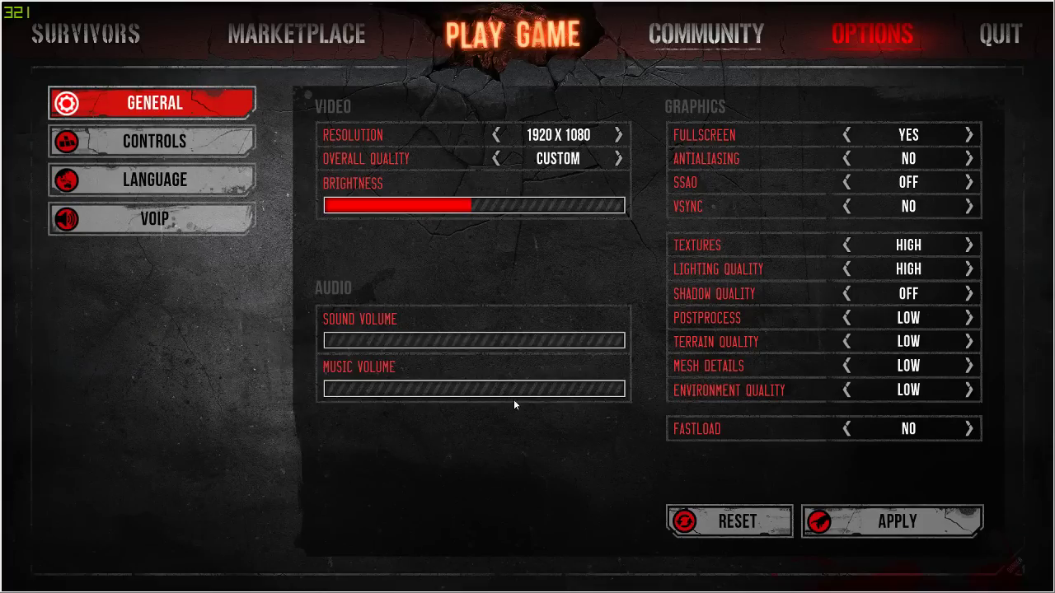